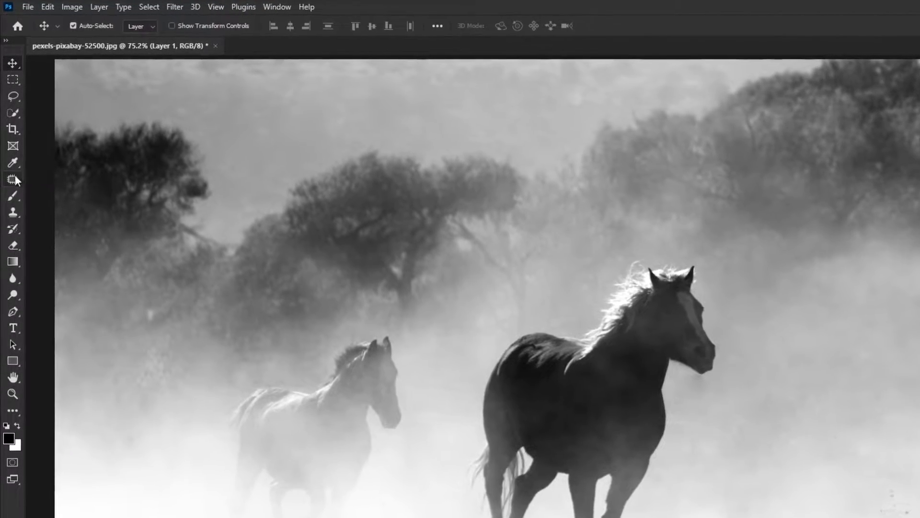
Switch to the Patch Tool and draw a freehand outline around the smaller background horse
{"action": "left_click", "coordinate": [13, 179]}
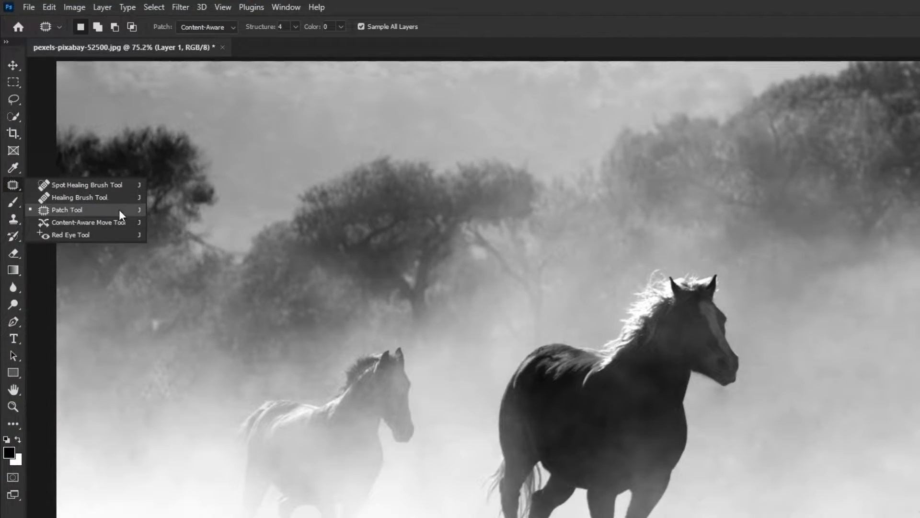
{"action": "left_click", "coordinate": [129, 211]}
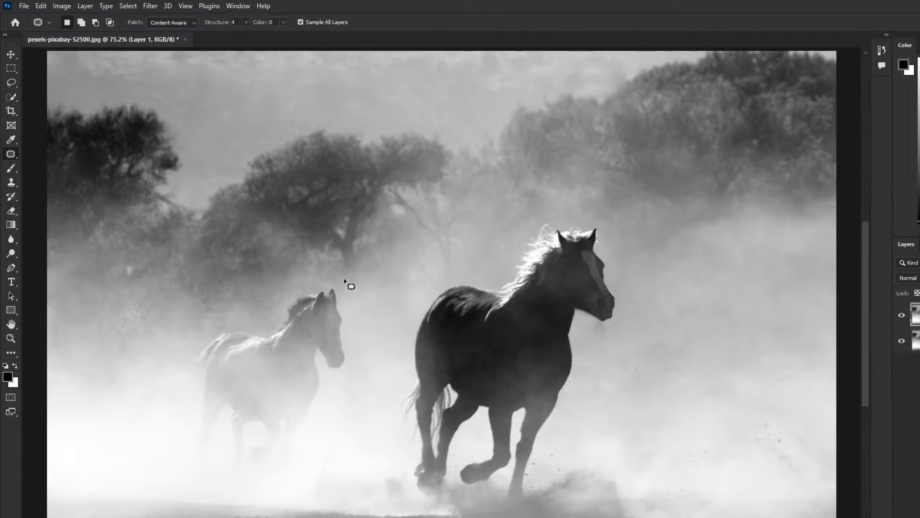
{"action": "mouse_move", "coordinate": [315, 287]}
{"action": "left_mouse_down"}
{"action": "mouse_move", "coordinate": [271, 327]}
{"action": "mouse_move", "coordinate": [191, 342]}
{"action": "mouse_move", "coordinate": [178, 444]}
{"action": "mouse_move", "coordinate": [189, 482]}
{"action": "mouse_move", "coordinate": [266, 476]}
{"action": "mouse_move", "coordinate": [278, 484]}
{"action": "mouse_move", "coordinate": [311, 454]}
{"action": "mouse_move", "coordinate": [329, 379]}
{"action": "mouse_move", "coordinate": [352, 374]}
{"action": "mouse_move", "coordinate": [356, 361]}
{"action": "mouse_move", "coordinate": [347, 302]}
{"action": "mouse_move", "coordinate": [310, 289]}
{"action": "left_mouse_up"}
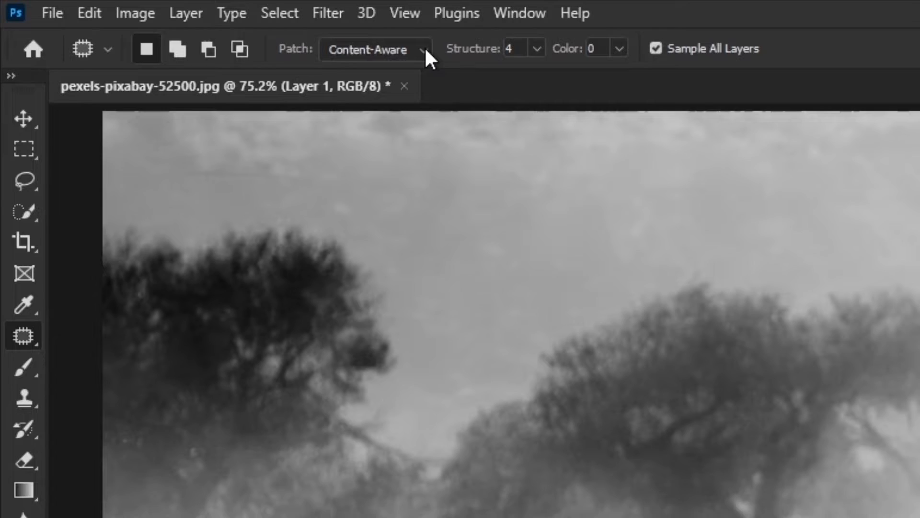
Try the Patch mode options Normal and Content-Aware, leaving Normal selected
{"action": "left_click", "coordinate": [378, 45]}
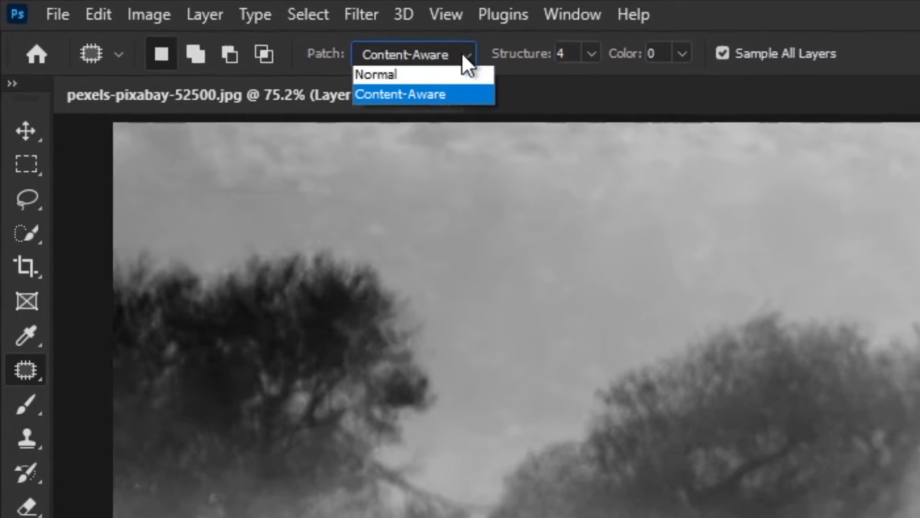
{"action": "left_click", "coordinate": [329, 63]}
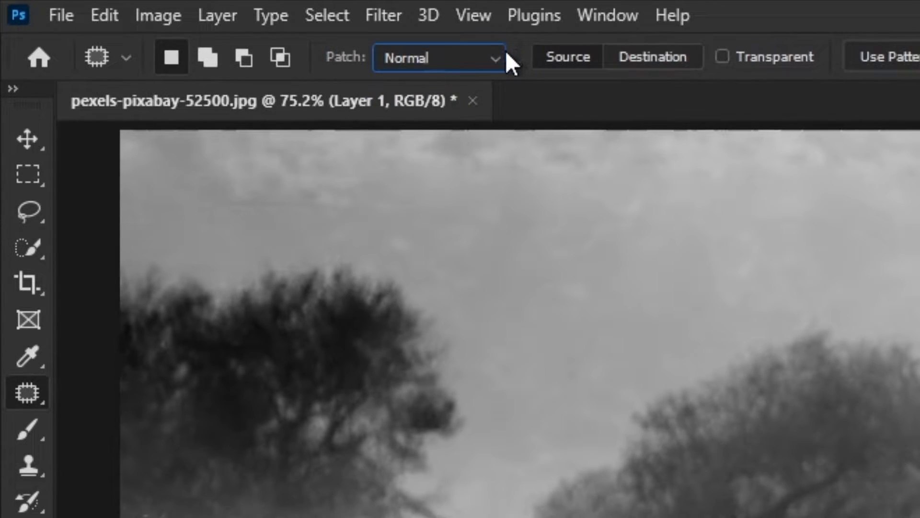
{"action": "left_click", "coordinate": [493, 58]}
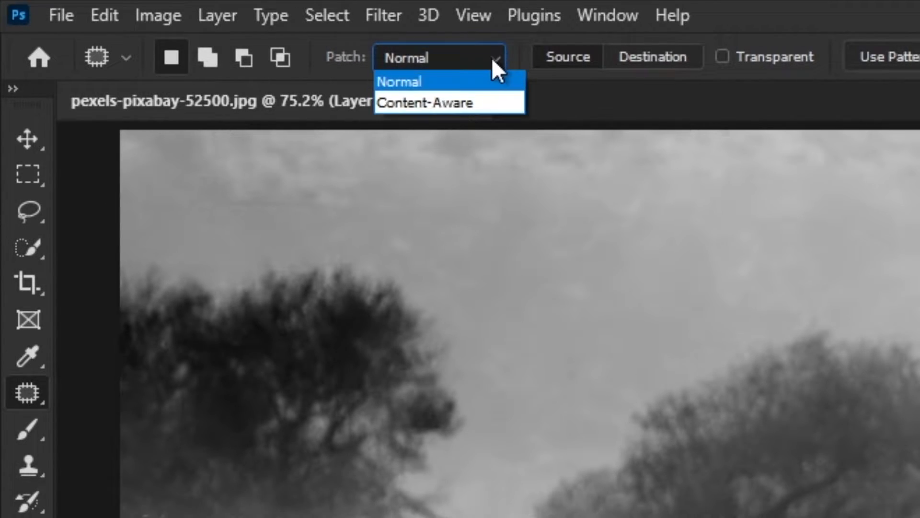
{"action": "left_click", "coordinate": [499, 107]}
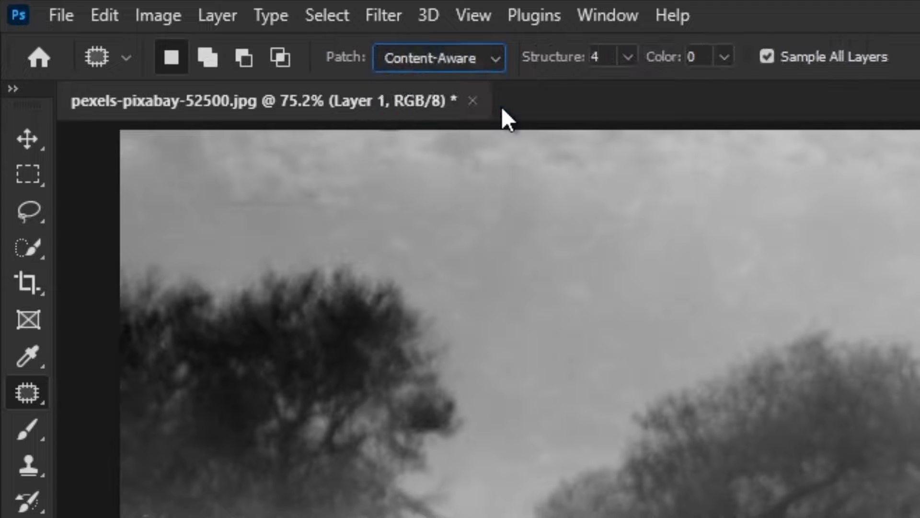
{"action": "left_click", "coordinate": [490, 61]}
{"action": "left_click", "coordinate": [428, 84]}
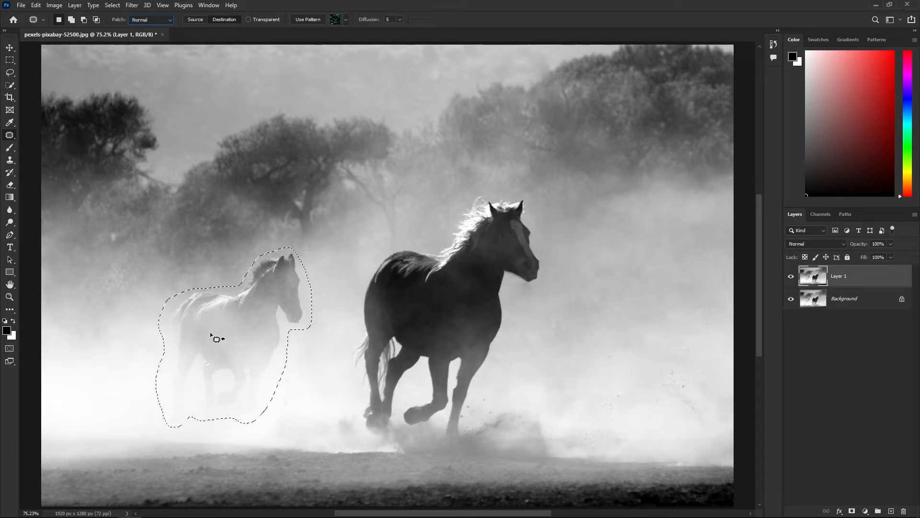
{"action": "left_click_drag", "start_coordinate": [211, 333], "coordinate": [607, 324]}
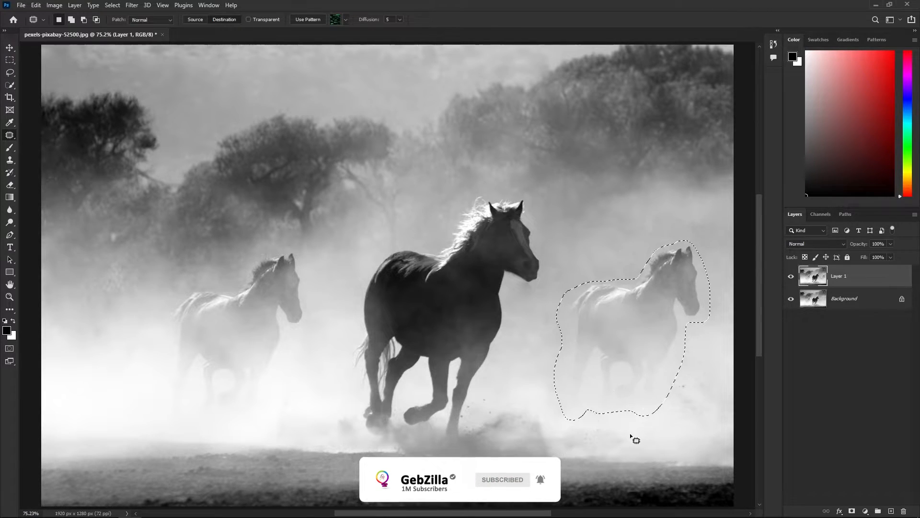
{"action": "key", "text": "ctrl+d"}
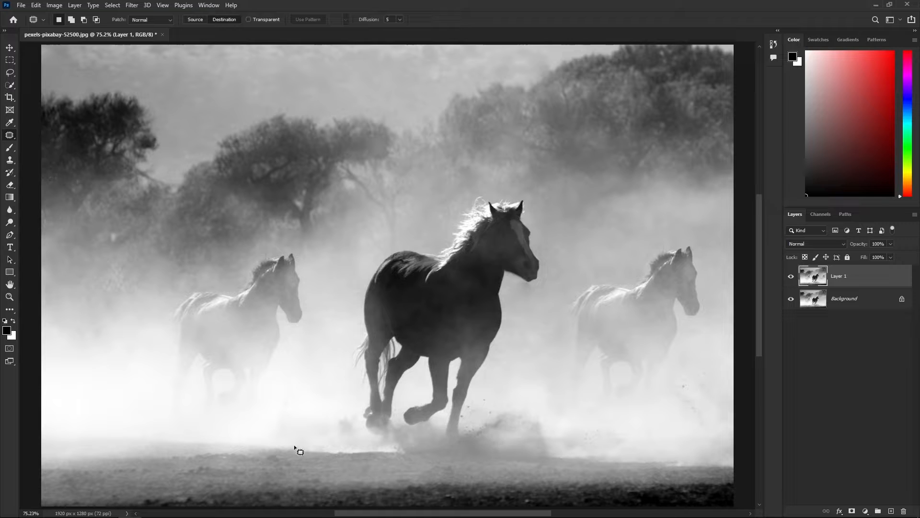
{"action": "key", "text": "ctrl+z"}
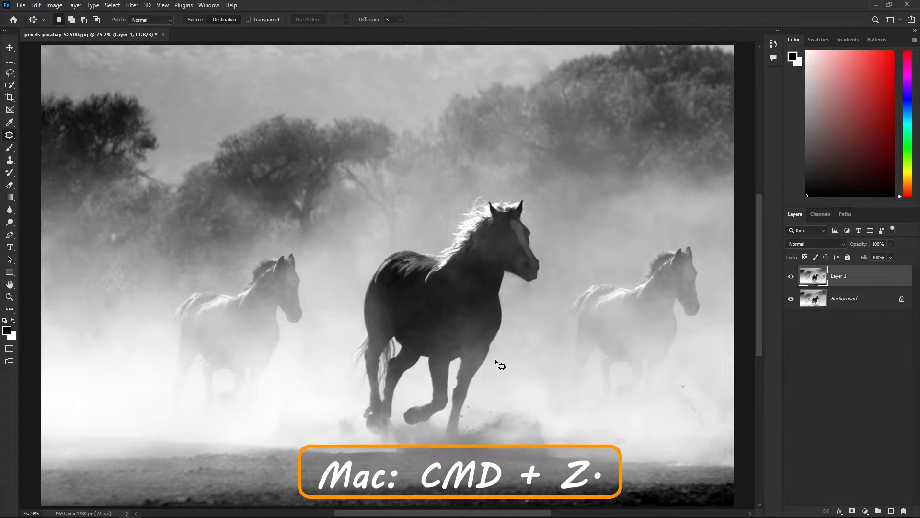
{"action": "key", "text": "ctrl+z"}
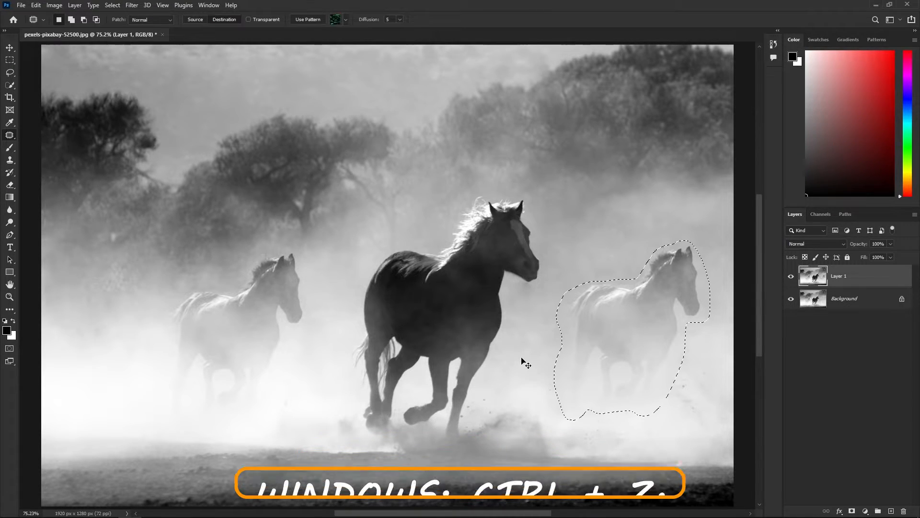
{"action": "key", "text": "ctrl+z"}
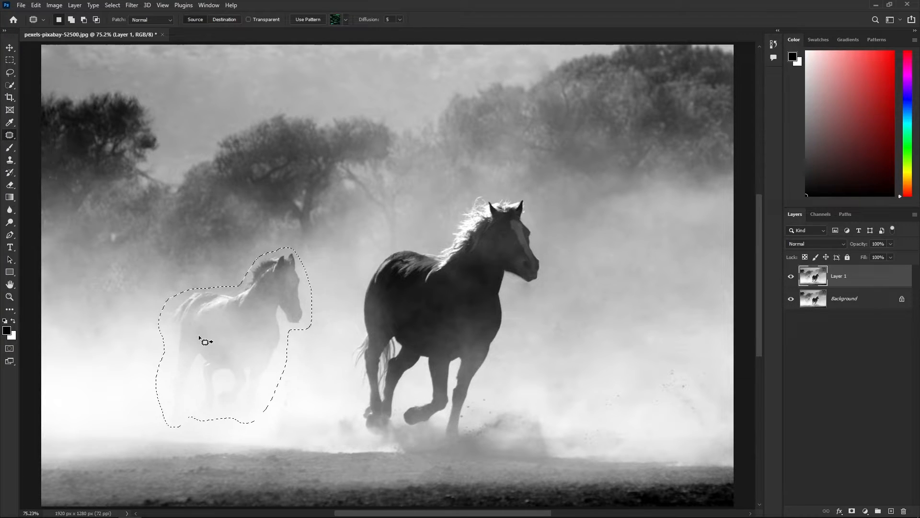
Patch the small horse with fog from the right of the big horse, deselect, then undo twice to compare
{"action": "left_click_drag", "start_coordinate": [240, 351], "coordinate": [617, 358]}
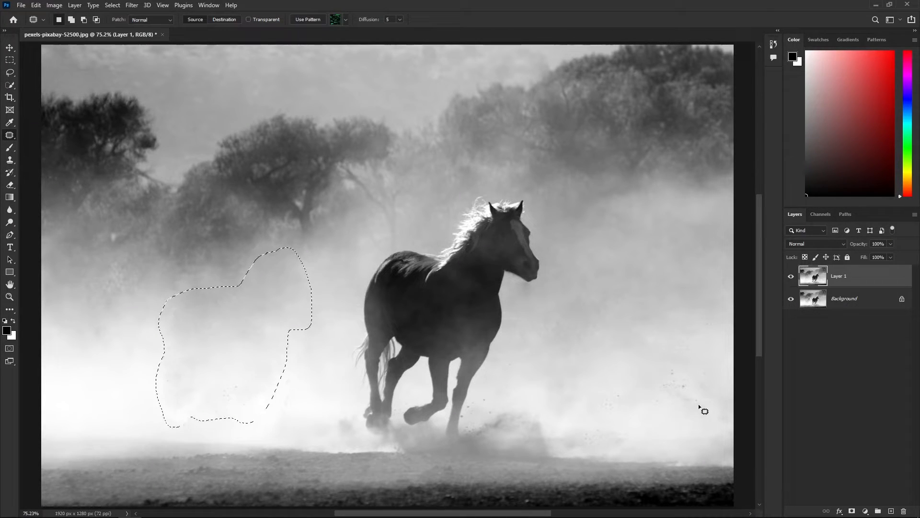
{"action": "key", "text": "ctrl+d"}
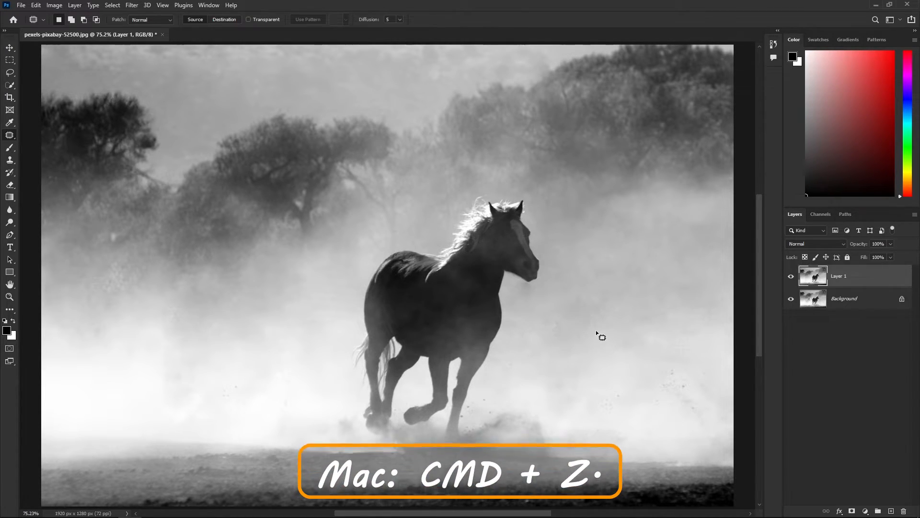
{"action": "key", "text": "ctrl+z"}
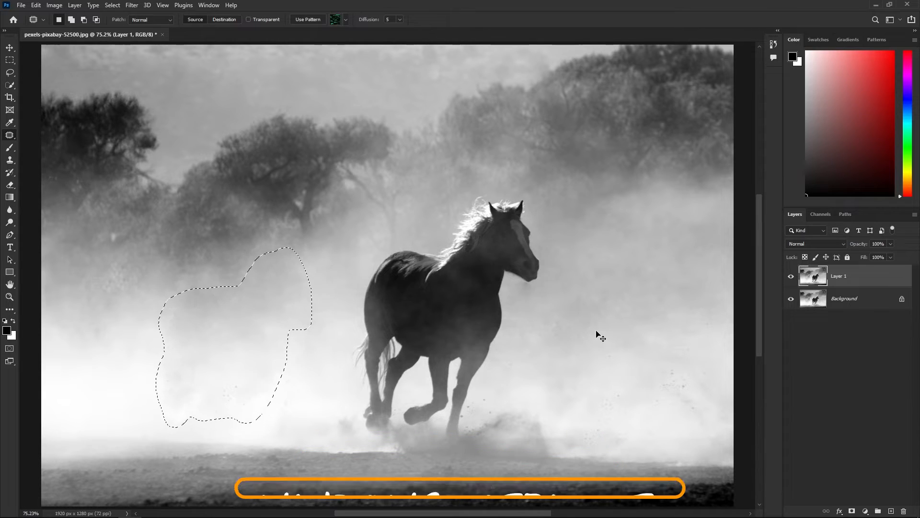
{"action": "key", "text": "ctrl+z"}
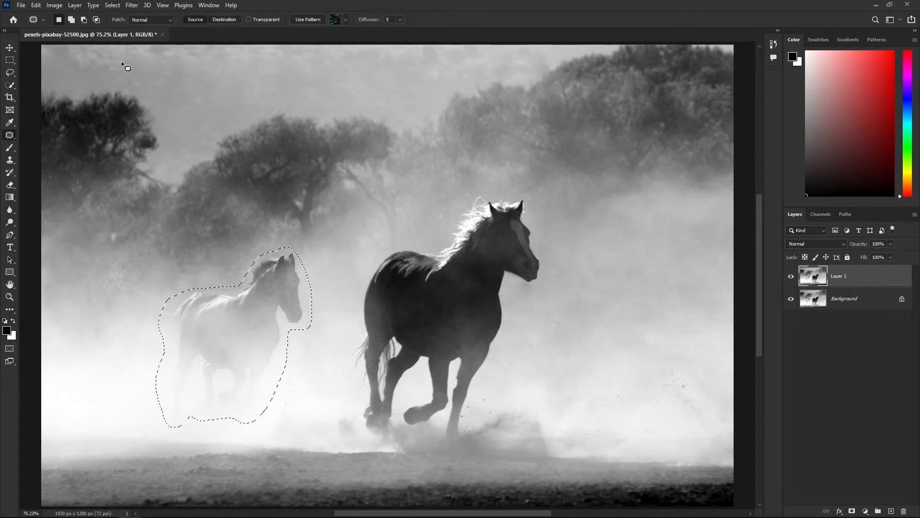
Use Select > Deselect to drop the marching ants around the small horse
{"action": "left_click", "coordinate": [113, 6]}
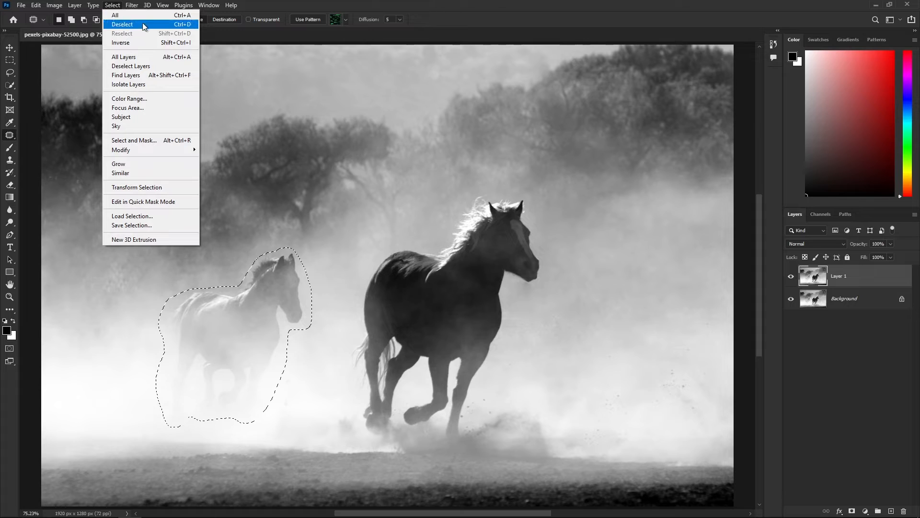
{"action": "left_click", "coordinate": [166, 24]}
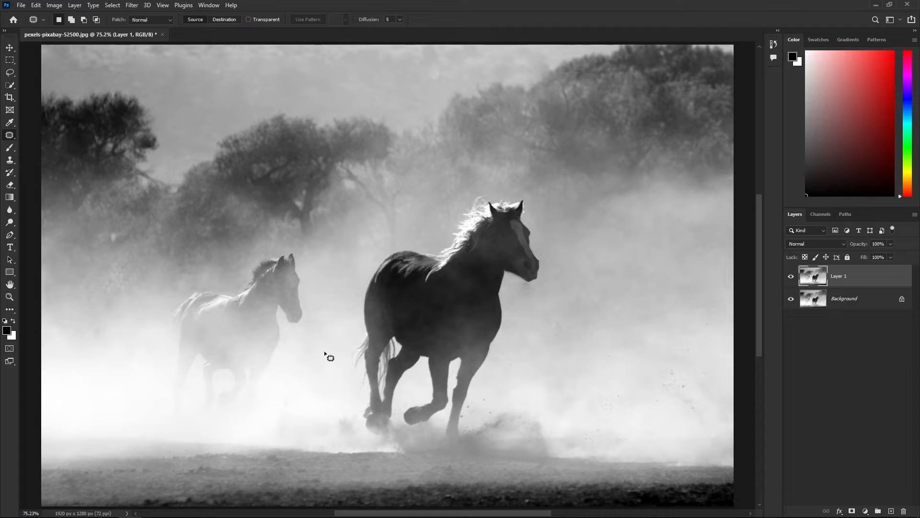
Zoom out and outline the smaller horse's head and chest with the Patch tool
{"action": "key", "text": "ctrl+minus"}
{"action": "mouse_move", "coordinate": [309, 261]}
{"action": "left_mouse_down"}
{"action": "mouse_move", "coordinate": [290, 250]}
{"action": "mouse_move", "coordinate": [263, 267]}
{"action": "mouse_move", "coordinate": [254, 389]}
{"action": "left_mouse_up"}
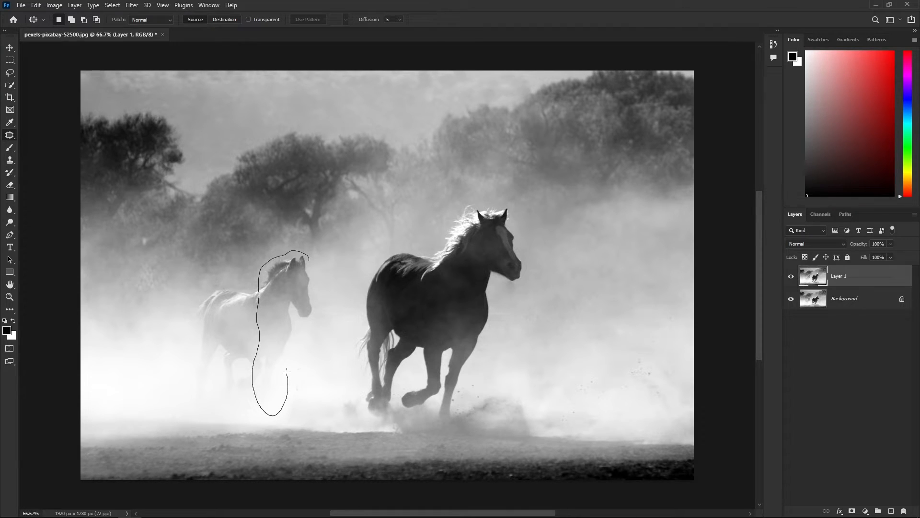
{"action": "left_click_drag", "start_coordinate": [302, 349], "coordinate": [299, 326]}
{"action": "left_click_drag", "start_coordinate": [309, 256], "coordinate": [309, 256]}
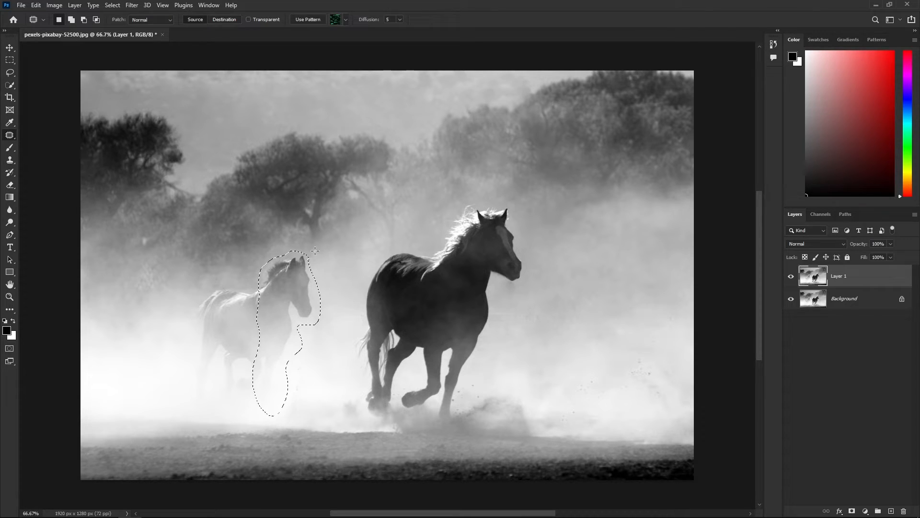
Set Patch to Content-Aware and drag the selection onto clean dust
{"action": "left_click", "coordinate": [170, 20]}
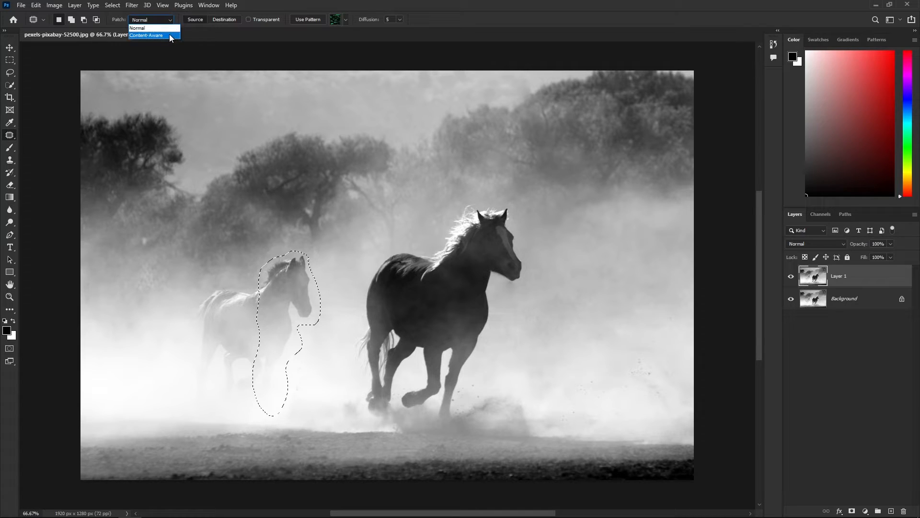
{"action": "left_click", "coordinate": [169, 36]}
{"action": "left_click_drag", "start_coordinate": [265, 290], "coordinate": [313, 329]}
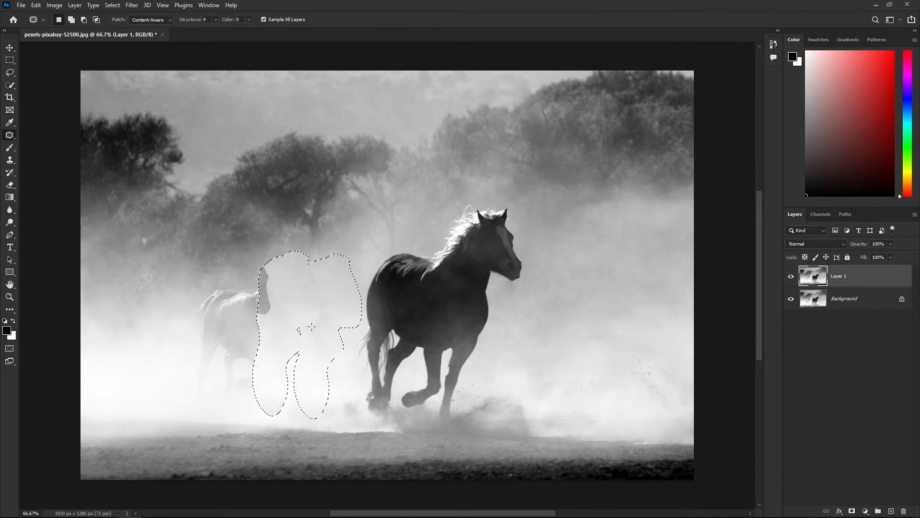
Patch the horse's front and then its remaining body with dust, deselecting after each patch
{"action": "left_click_drag", "start_coordinate": [311, 326], "coordinate": [312, 327]}
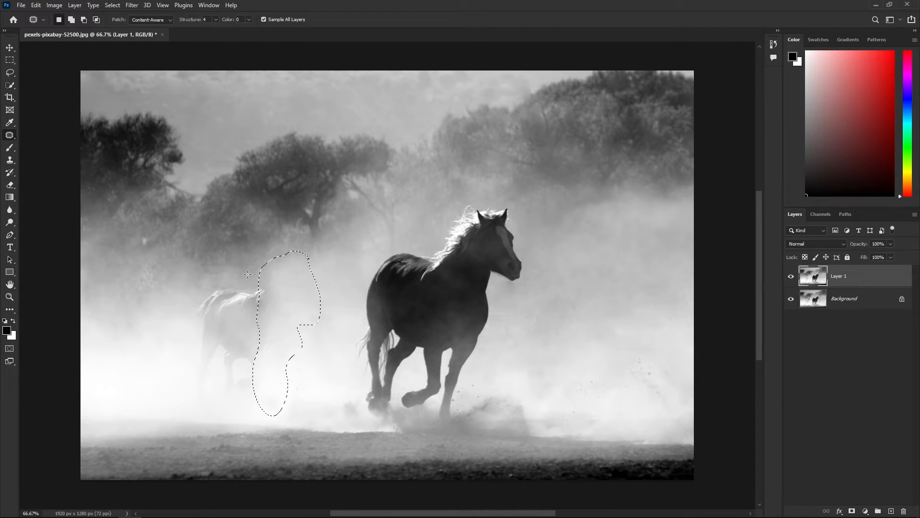
{"action": "key", "text": "ctrl+d"}
{"action": "mouse_move", "coordinate": [279, 304]}
{"action": "left_mouse_down"}
{"action": "mouse_move", "coordinate": [261, 282]}
{"action": "mouse_move", "coordinate": [208, 288]}
{"action": "mouse_move", "coordinate": [186, 309]}
{"action": "mouse_move", "coordinate": [194, 338]}
{"action": "mouse_move", "coordinate": [184, 390]}
{"action": "mouse_move", "coordinate": [209, 405]}
{"action": "mouse_move", "coordinate": [220, 391]}
{"action": "mouse_move", "coordinate": [224, 401]}
{"action": "mouse_move", "coordinate": [265, 370]}
{"action": "mouse_move", "coordinate": [279, 303]}
{"action": "mouse_move", "coordinate": [242, 321]}
{"action": "mouse_move", "coordinate": [163, 319]}
{"action": "mouse_move", "coordinate": [174, 335]}
{"action": "left_mouse_up"}
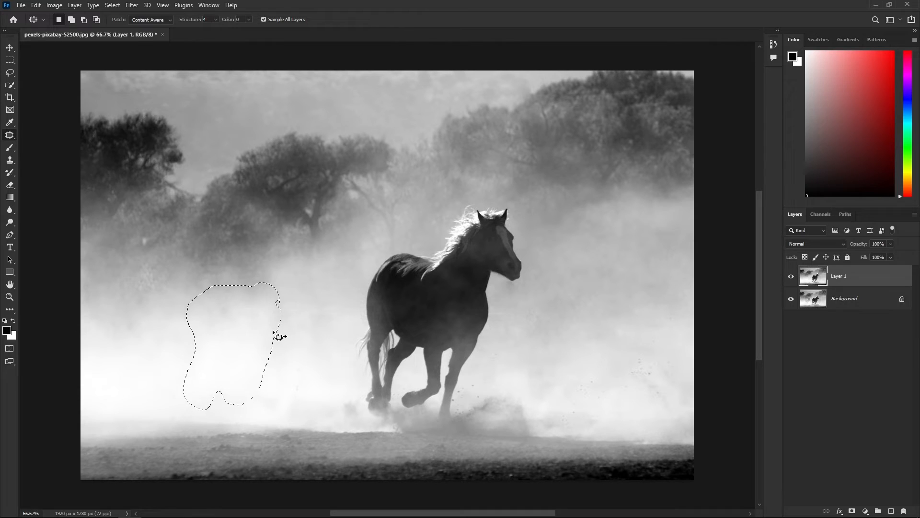
{"action": "key", "text": "ctrl+d"}
With the Clone Stamp, sample clean dust and dab it over the patched area left of the horse
{"action": "left_click", "coordinate": [10, 161]}
{"action": "left_click", "coordinate": [67, 160]}
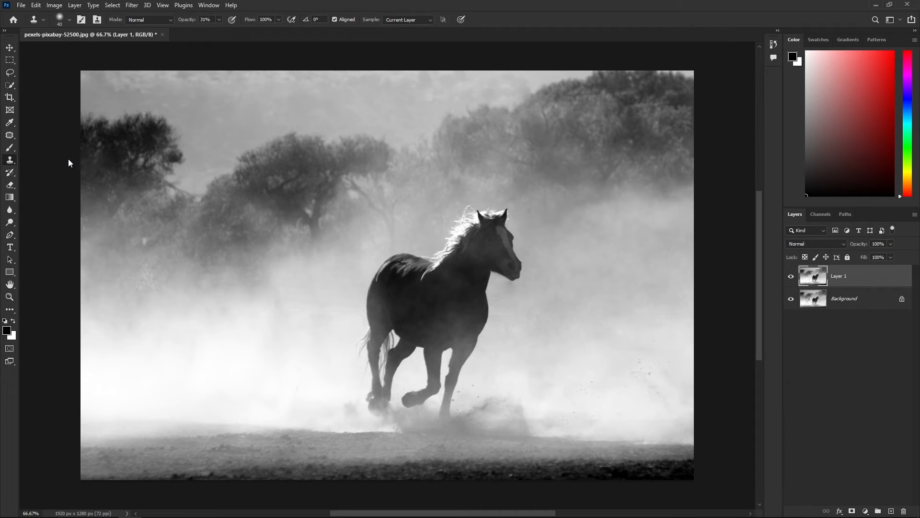
{"action": "left_click", "coordinate": [341, 321], "text": "alt"}
{"action": "left_click_drag", "start_coordinate": [321, 313], "coordinate": [316, 332]}
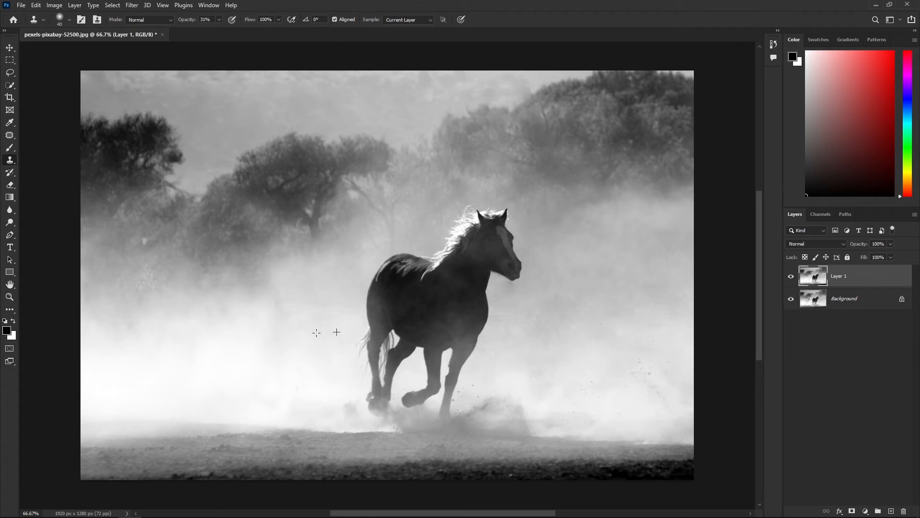
{"action": "left_click", "coordinate": [292, 319], "text": "alt"}
{"action": "left_click_drag", "start_coordinate": [286, 314], "coordinate": [280, 302]}
{"action": "left_click", "coordinate": [291, 340], "text": "alt"}
{"action": "left_click_drag", "start_coordinate": [284, 340], "coordinate": [283, 343]}
{"action": "left_click", "coordinate": [285, 308], "text": "alt"}
{"action": "mouse_move", "coordinate": [273, 311]}
{"action": "left_mouse_down"}
{"action": "mouse_move", "coordinate": [281, 342]}
{"action": "mouse_move", "coordinate": [272, 324]}
{"action": "mouse_move", "coordinate": [284, 310]}
{"action": "mouse_move", "coordinate": [267, 308]}
{"action": "mouse_move", "coordinate": [286, 323]}
{"action": "mouse_move", "coordinate": [284, 351]}
{"action": "mouse_move", "coordinate": [274, 328]}
{"action": "mouse_move", "coordinate": [275, 354]}
{"action": "left_mouse_up"}
{"action": "left_click", "coordinate": [284, 312], "text": "alt"}
Clone dust across the lower ground haze, resampling a new dust source to blend the repair
{"action": "left_click", "coordinate": [281, 352], "text": "alt"}
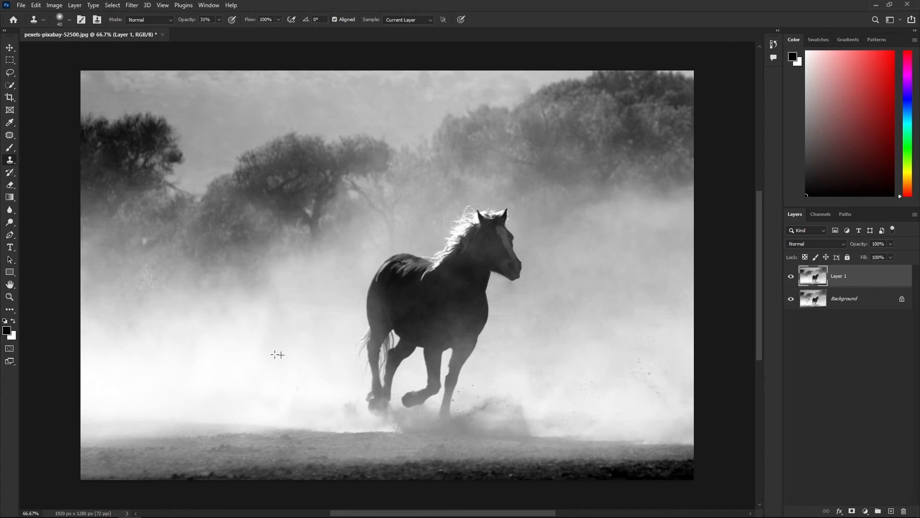
{"action": "left_click", "coordinate": [314, 388], "text": "alt"}
{"action": "left_click_drag", "start_coordinate": [304, 387], "coordinate": [261, 386]}
{"action": "left_click", "coordinate": [234, 323], "text": "alt"}
{"action": "left_click", "coordinate": [230, 323]}
{"action": "left_click", "coordinate": [232, 318], "text": "alt"}
{"action": "left_click", "coordinate": [232, 328]}
{"action": "left_click_drag", "start_coordinate": [279, 307], "coordinate": [278, 320]}
Toggle Layer 1's visibility repeatedly for a before/after comparison, ending with it hidden
{"action": "left_click", "coordinate": [791, 277]}
{"action": "left_click", "coordinate": [792, 278]}
{"action": "left_click", "coordinate": [792, 277]}
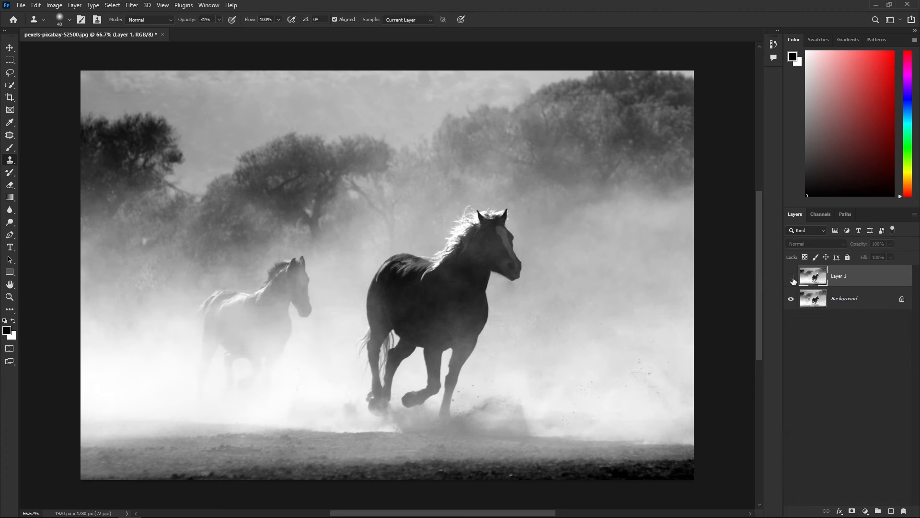
{"action": "left_click", "coordinate": [791, 277]}
{"action": "left_click", "coordinate": [792, 277]}
{"action": "left_click", "coordinate": [792, 277]}
{"action": "left_click", "coordinate": [791, 277]}
{"action": "left_click", "coordinate": [791, 277]}
{"action": "left_click", "coordinate": [791, 277]}
{"action": "left_click", "coordinate": [791, 277]}
{"action": "left_click", "coordinate": [792, 277]}
{"action": "left_click", "coordinate": [791, 277]}
{"action": "left_click", "coordinate": [791, 277]}
{"action": "left_click", "coordinate": [792, 277]}
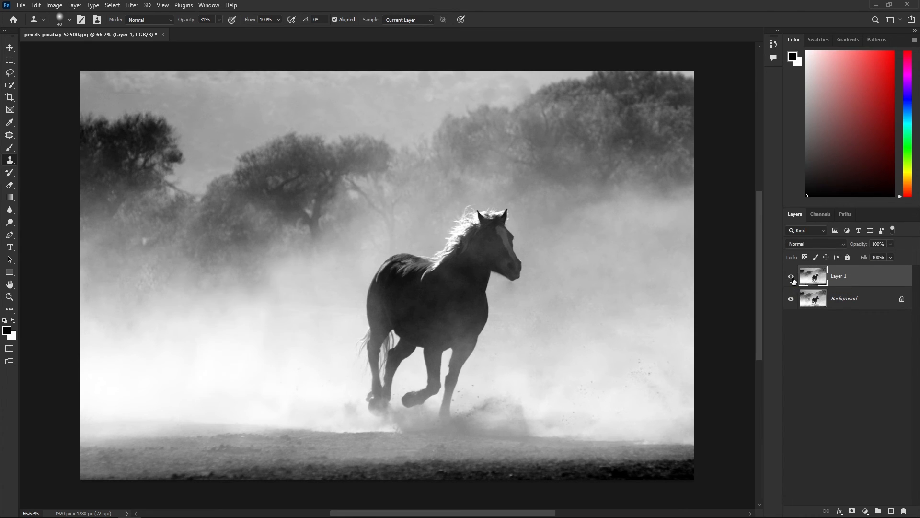
{"action": "left_click", "coordinate": [791, 277]}
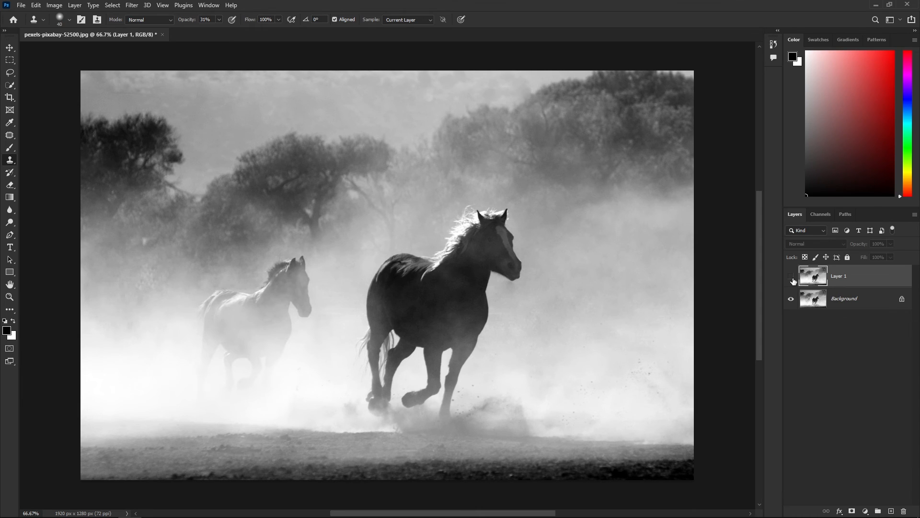
{"action": "left_click", "coordinate": [792, 277]}
{"action": "left_click", "coordinate": [791, 277]}
{"action": "left_click", "coordinate": [792, 277]}
{"action": "left_click", "coordinate": [791, 277]}
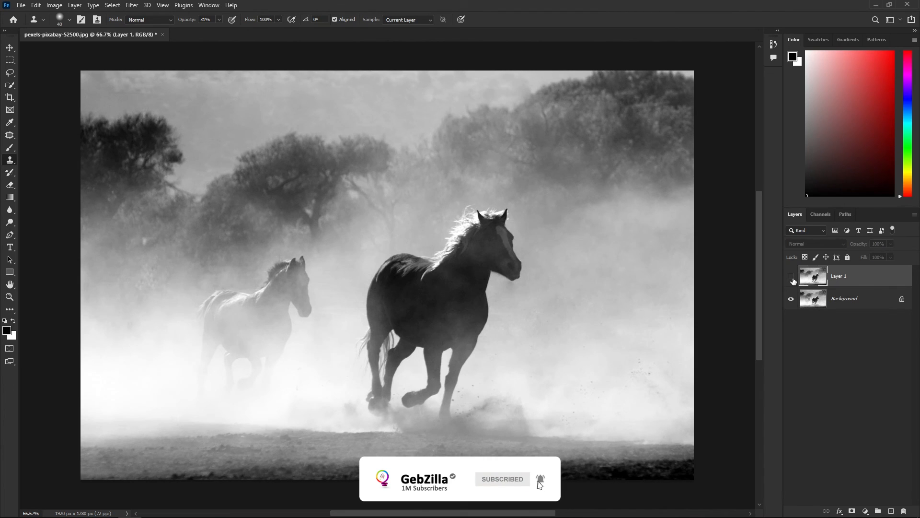
{"action": "left_click", "coordinate": [791, 277]}
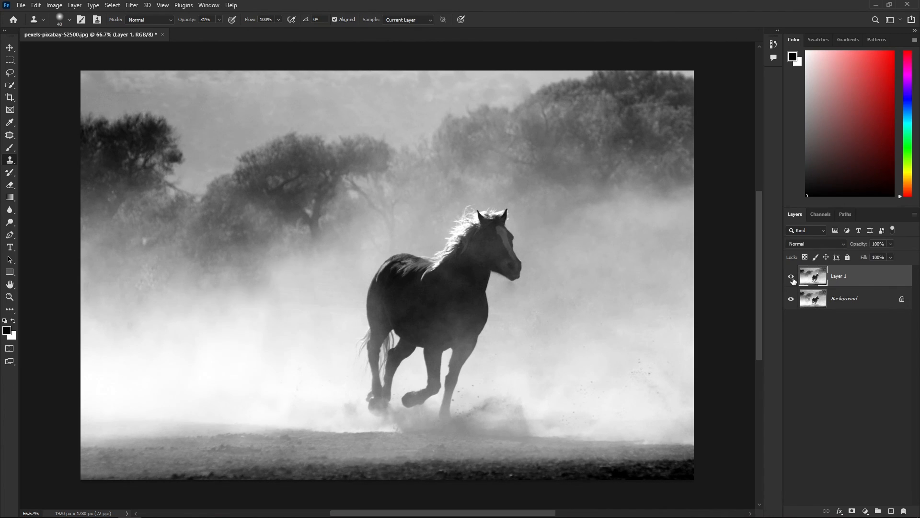
{"action": "left_click", "coordinate": [791, 277]}
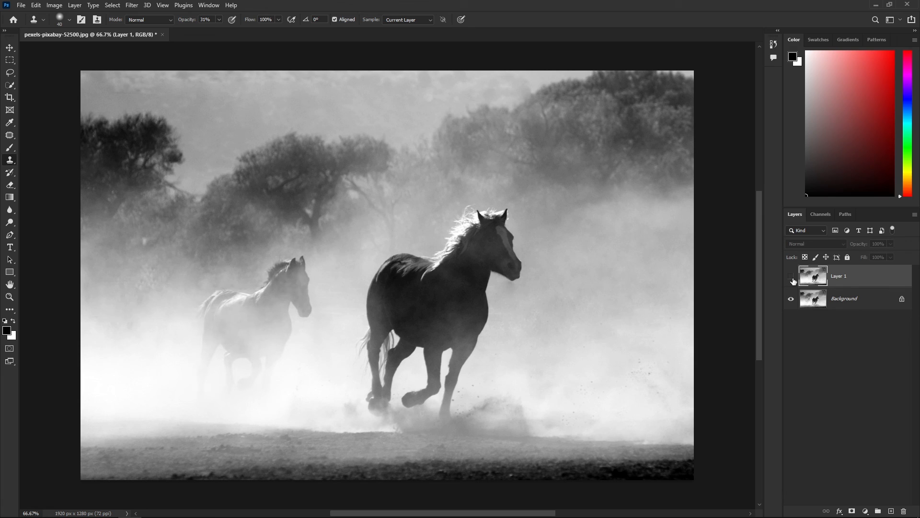